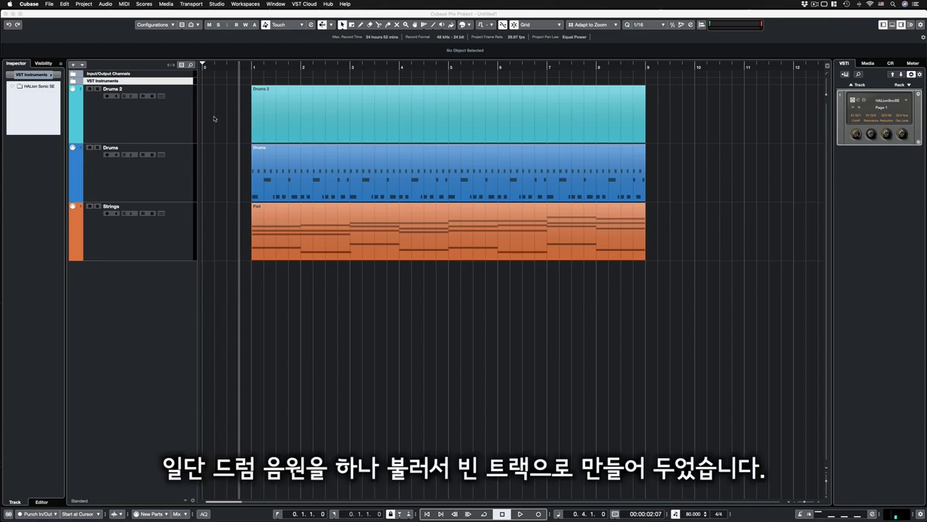
Step: Open the Drums 2 part in the Key Editor and ready the Draw tool at the start of bar 1 around C1
double_click(340, 116)
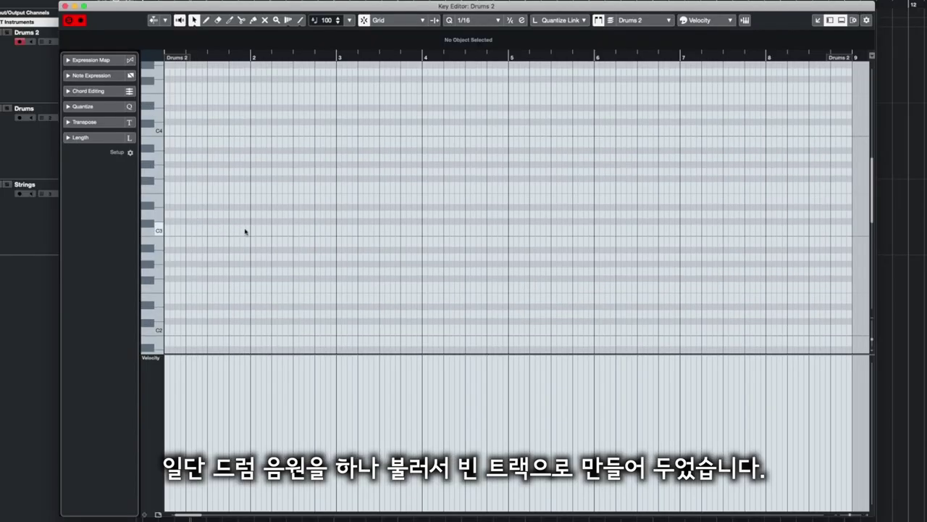
key("8")
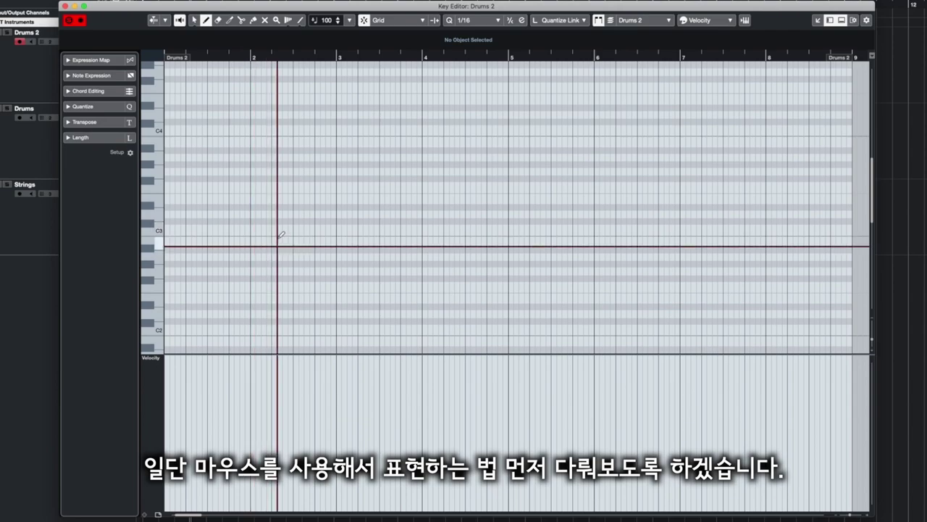
scroll(278, 234, "down", 5)
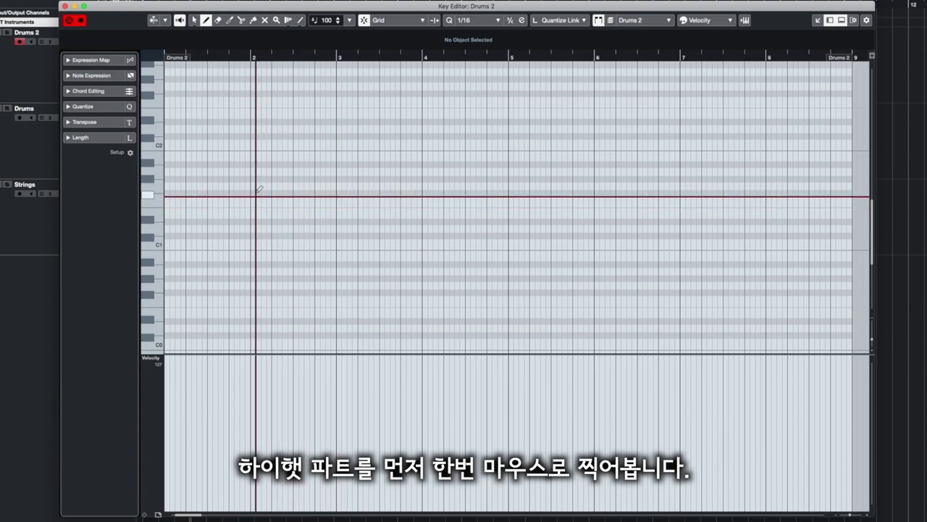
scroll(320, 193, "left", 3)
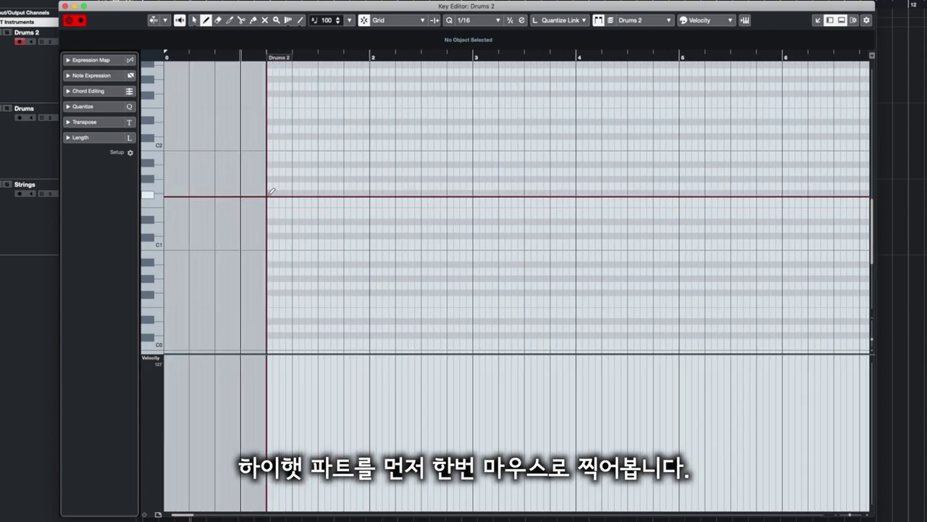
Step: Draw eight F#1 hi-hat notes in bar 1, one on every eighth-note position
left_click(270, 193)
left_click(283, 193)
left_click(295, 192)
left_click(309, 192)
left_click(321, 193)
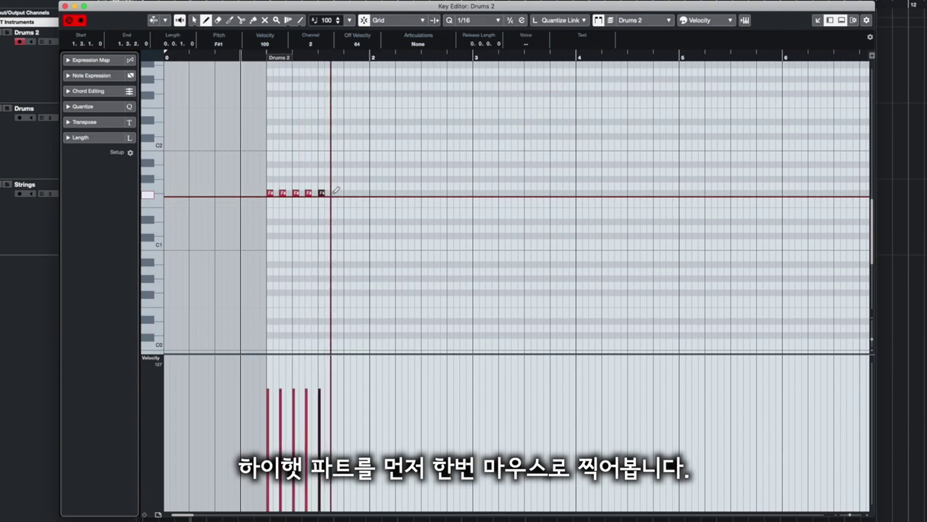
left_click(334, 193)
left_click(347, 193)
left_click(360, 193)
key("1")
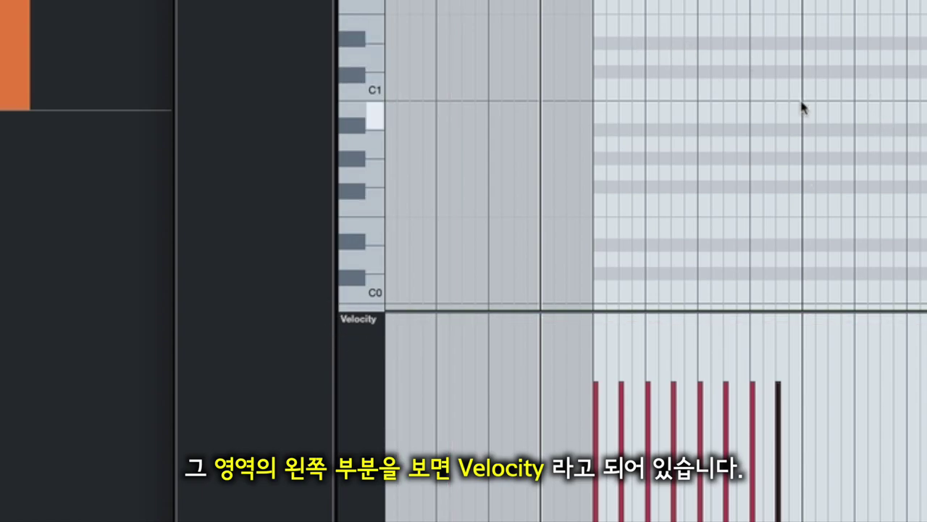
Step: Redraw the velocity bars of all eight F#1 notes to a low level, and again to a high level of about 116
left_click_drag(839, 53, 530, 0)
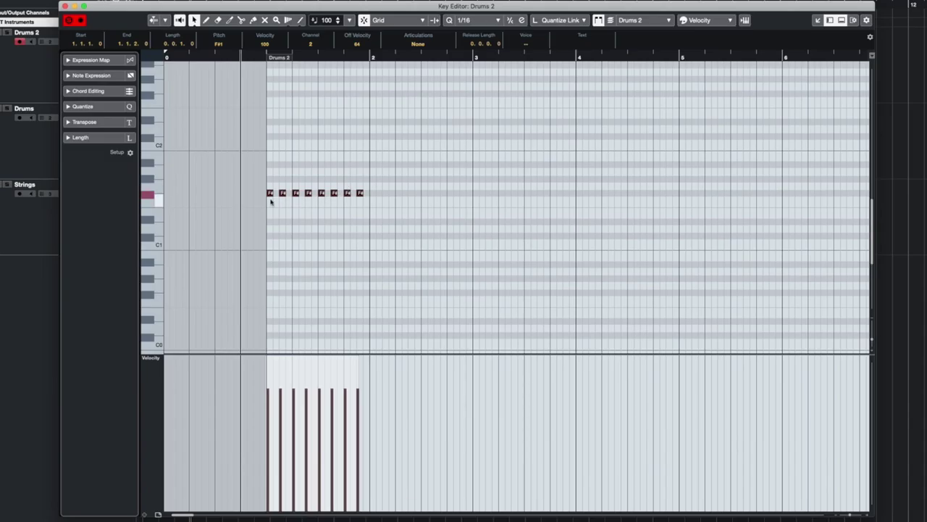
left_click(357, 219)
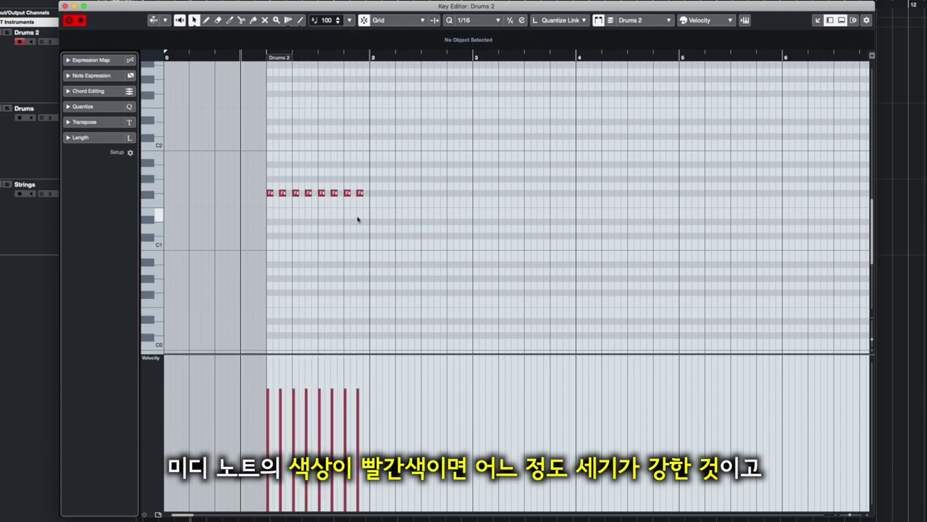
left_click_drag(404, 237, 244, 180)
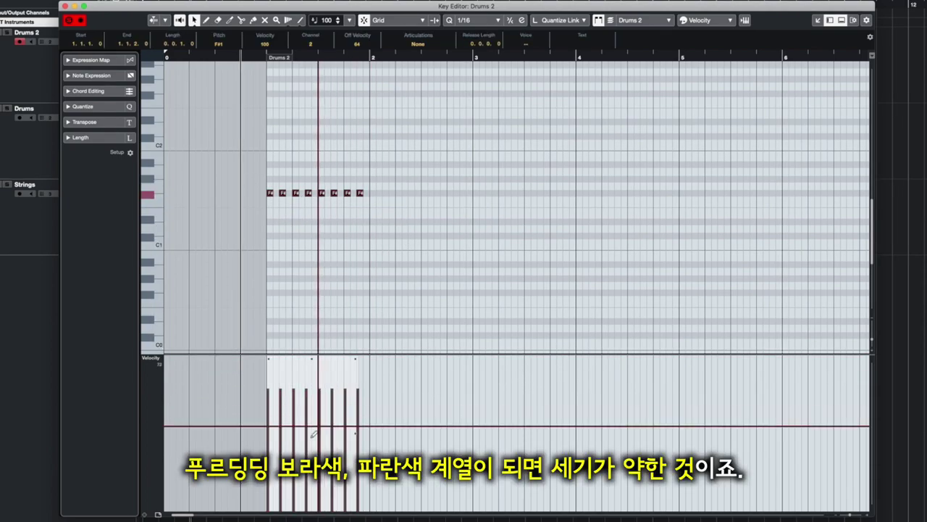
left_click(369, 326)
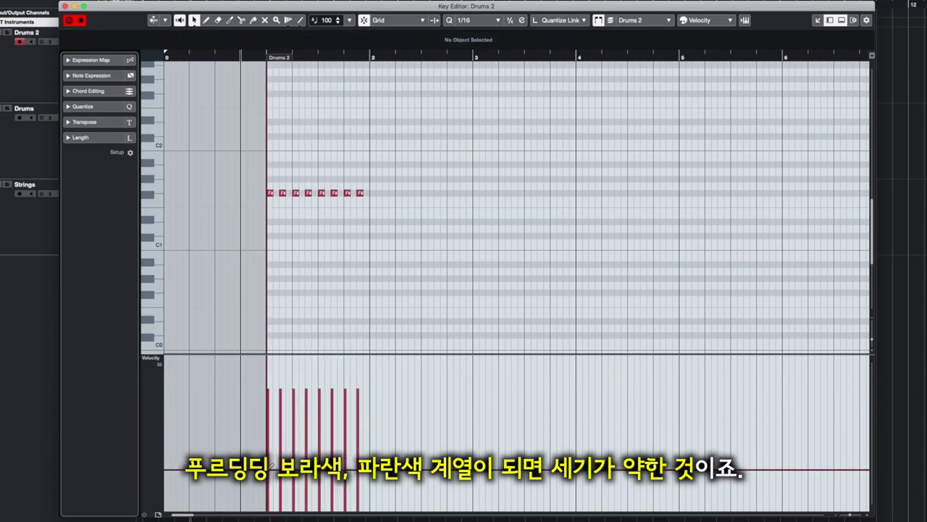
left_click_drag(265, 489, 364, 488)
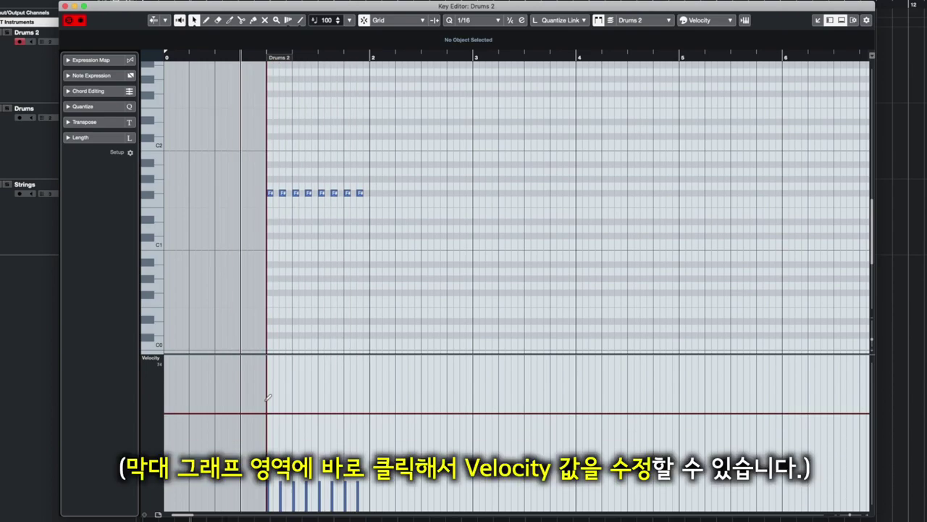
left_click_drag(267, 368, 385, 366)
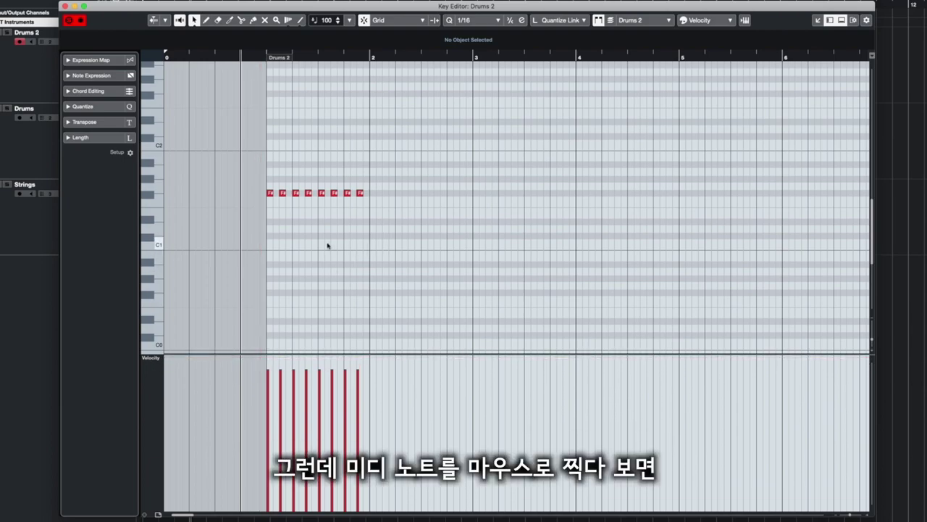
Step: Delete all eight F#1 notes and draw three new F#1 notes at 1.1.1, 1.1.3 and 1.2.1
left_click_drag(401, 253, 235, 166)
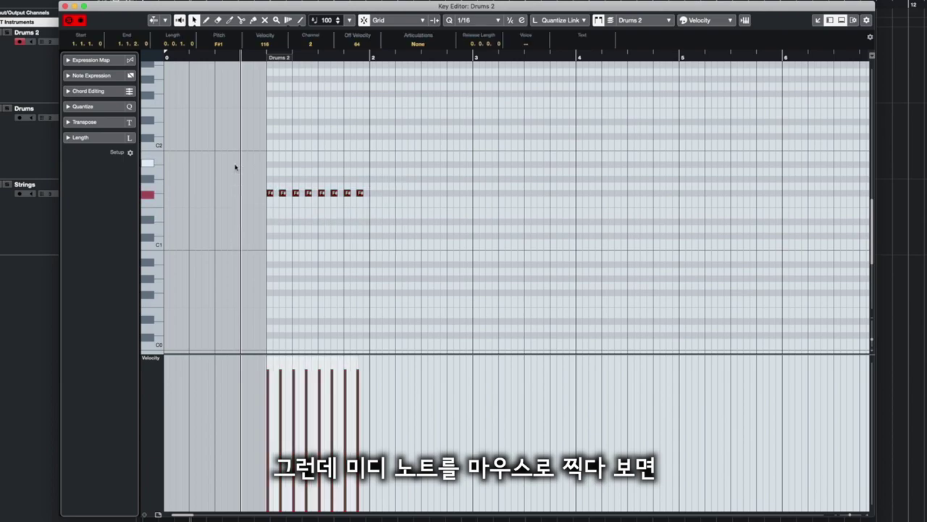
key("Delete")
key("8")
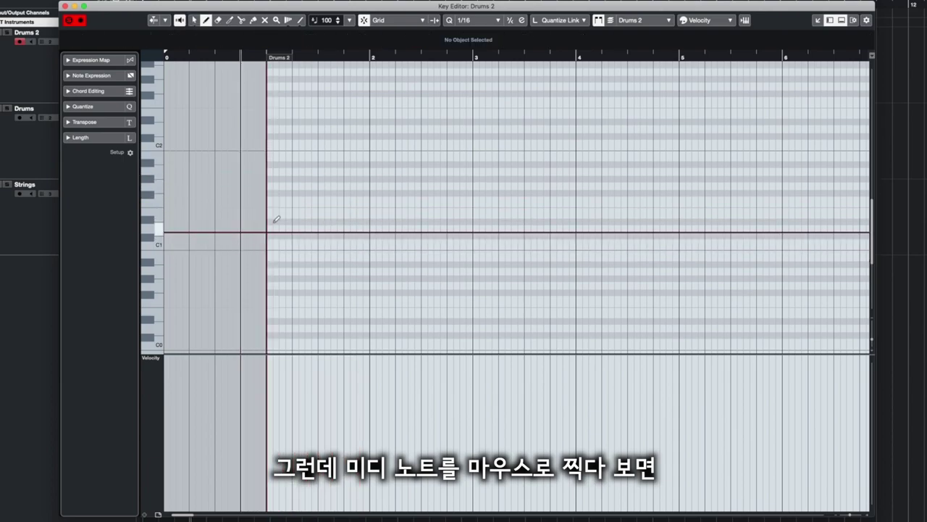
left_click(269, 192)
left_click(282, 193)
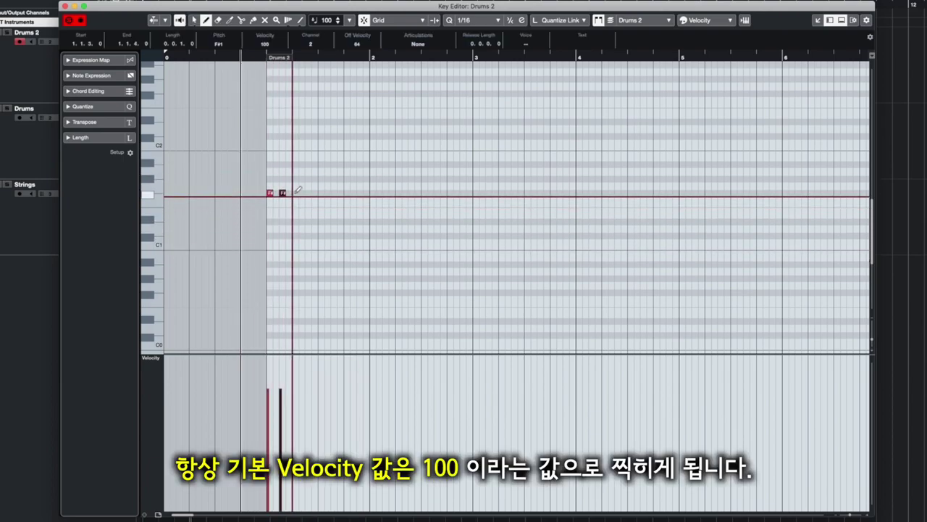
left_click(295, 193)
key("1")
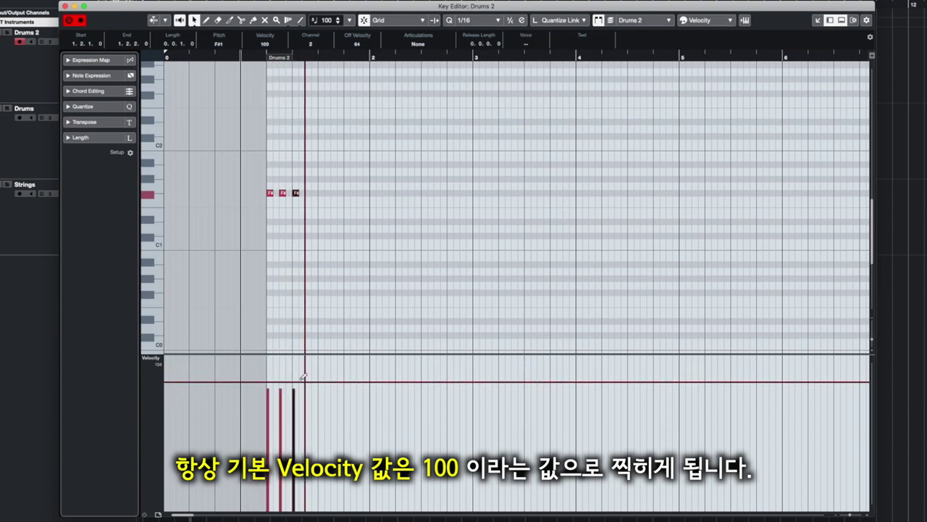
Step: Add three more F#1 notes at 1.2.3, 1.3.1 and 1.3.3, continuing the eighth-note pattern
key("1")
key("1")
key("1")
key("8")
left_click(308, 193)
left_click(321, 192)
left_click(334, 192)
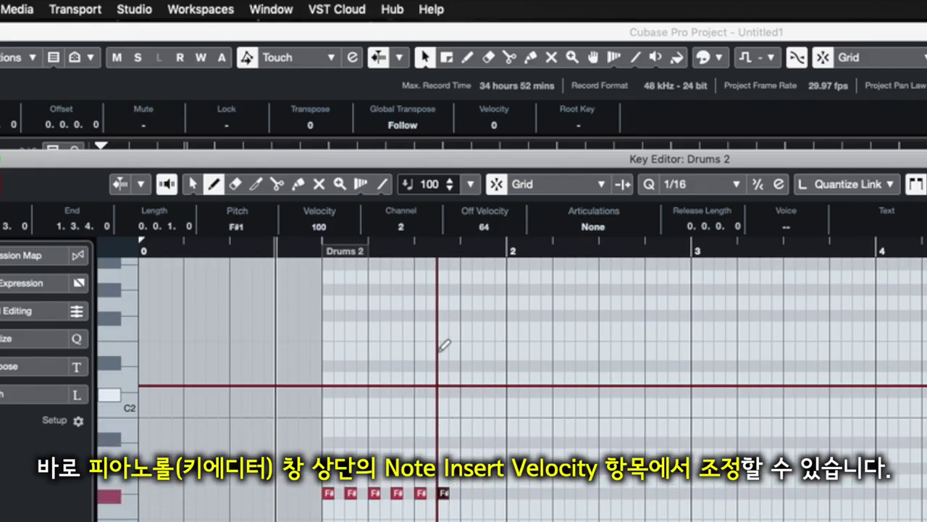
key("1")
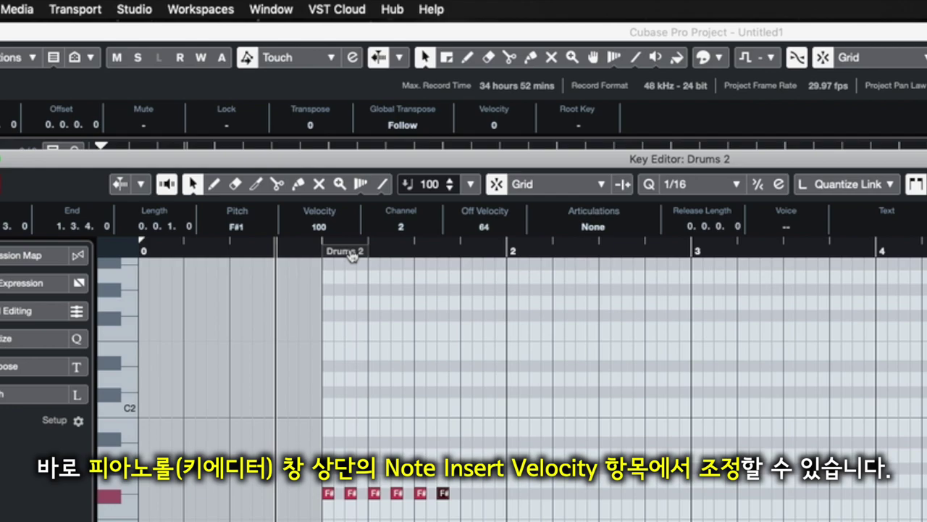
Step: Set the Note Insert Velocity to 60 and draw two D1 notes at 1.2.1 and 1.4.1
left_click(434, 188)
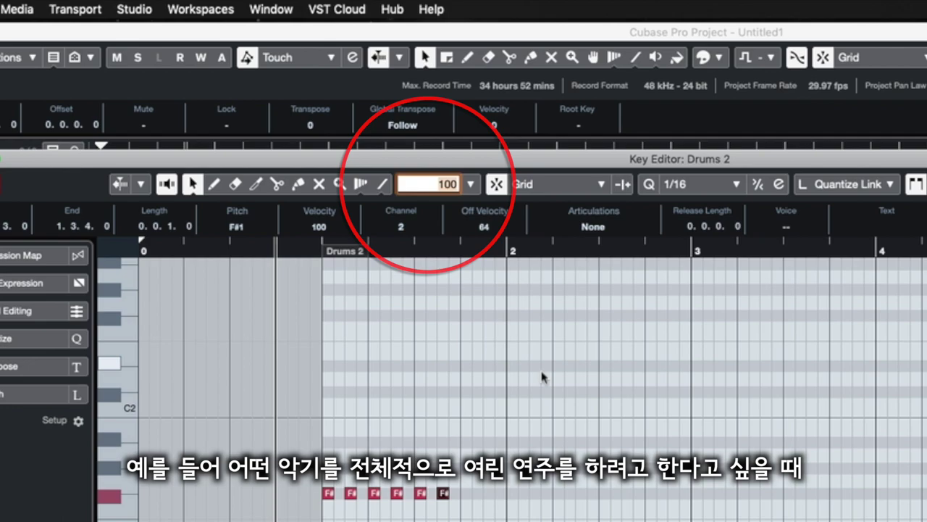
type("60")
key("Return")
key("8")
left_click(303, 231)
left_click(352, 231)
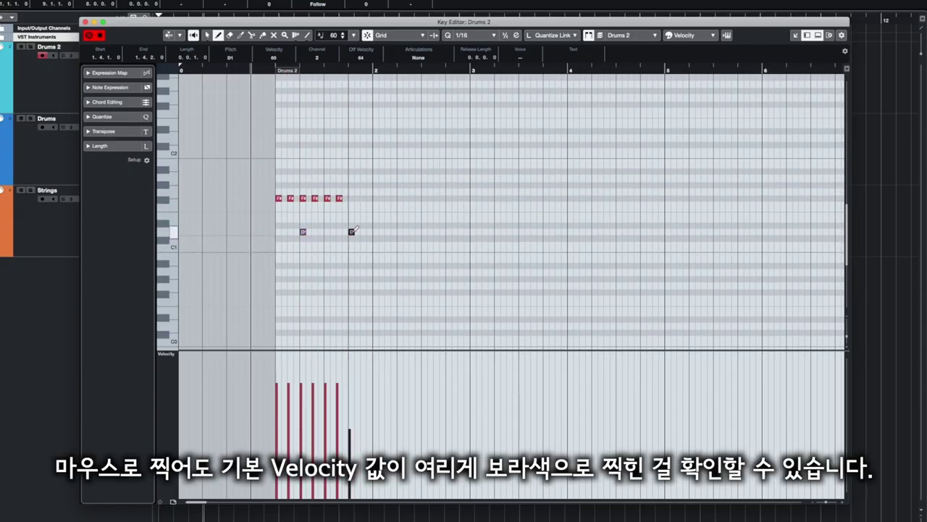
key("1")
Step: Delete the third F#1 note, at 1.2.1, directly above the first D1 note
left_click(358, 250)
left_click_drag(366, 244, 273, 223)
scroll(365, 245, "right", 4)
scroll(384, 249, "up", 2)
scroll(387, 251, "left", 5)
left_click(427, 245)
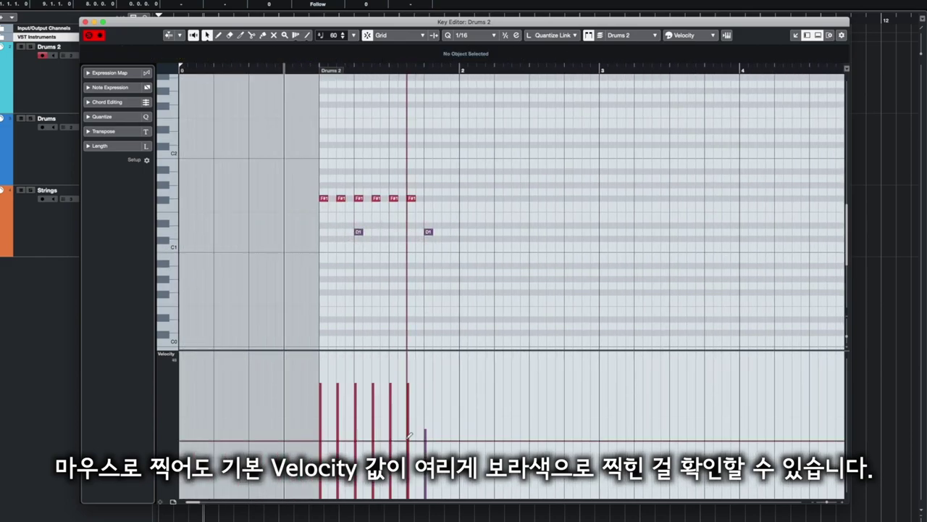
left_click(359, 198)
key("Delete")
key("1")
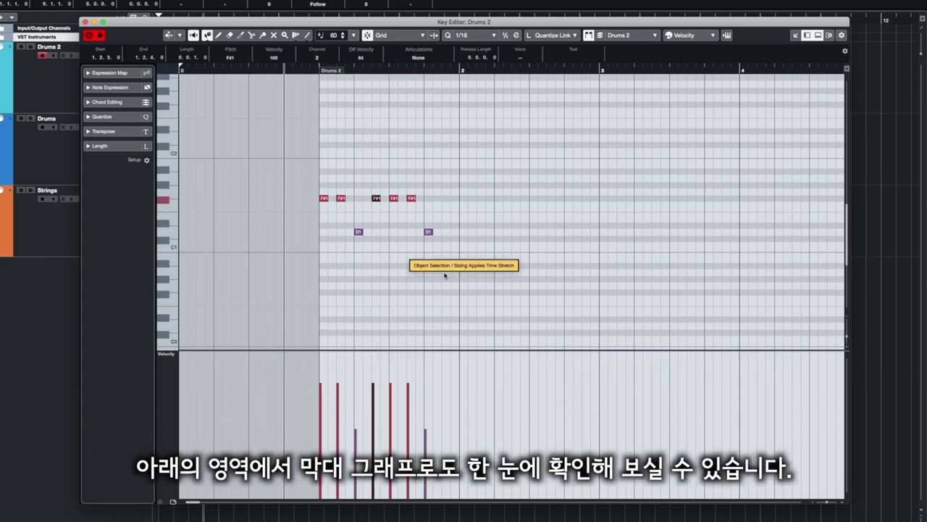
key("1")
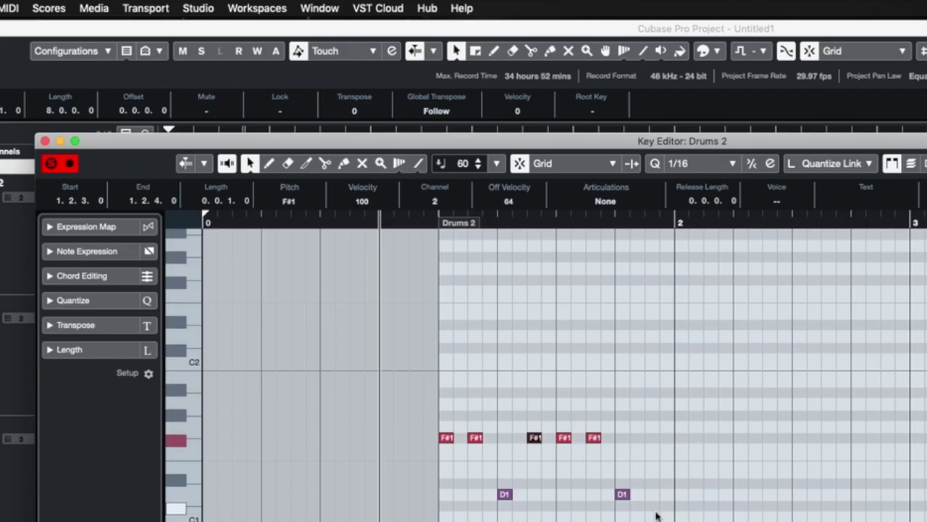
Step: Set the Note Insert Velocity back to 100 and view its preset values
left_click_drag(656, 515, 499, 483)
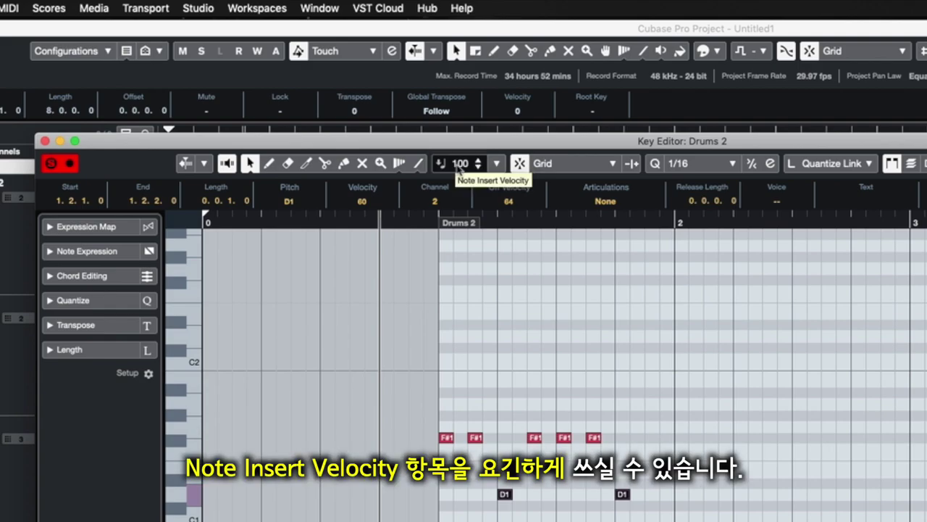
left_click(497, 164)
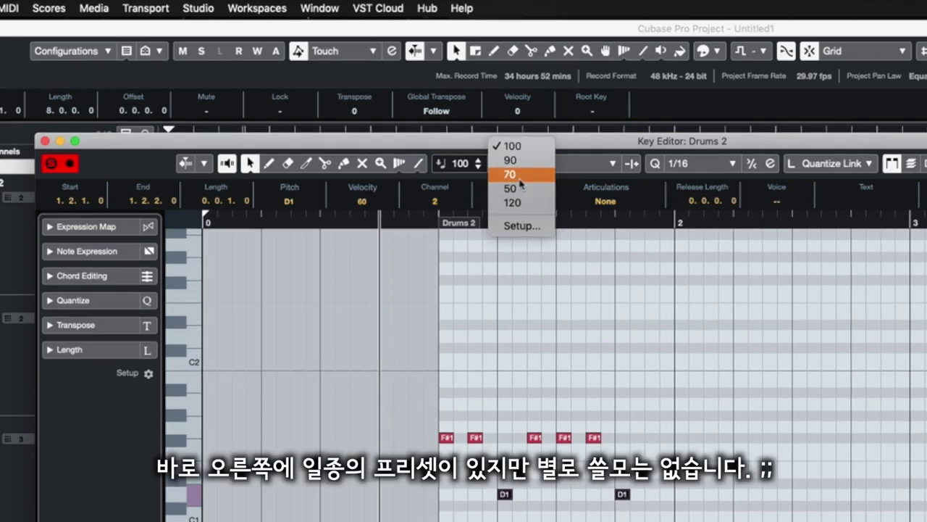
left_click(472, 160)
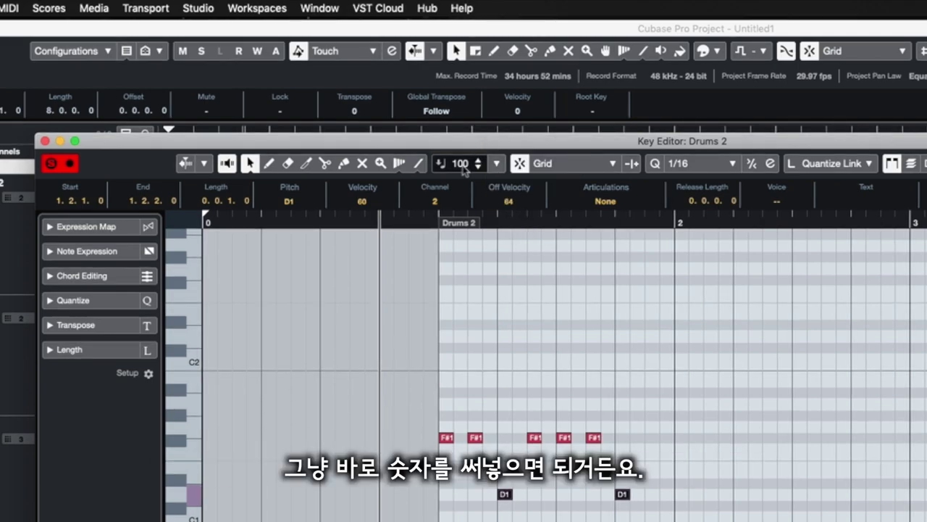
double_click(462, 166)
left_click(493, 163)
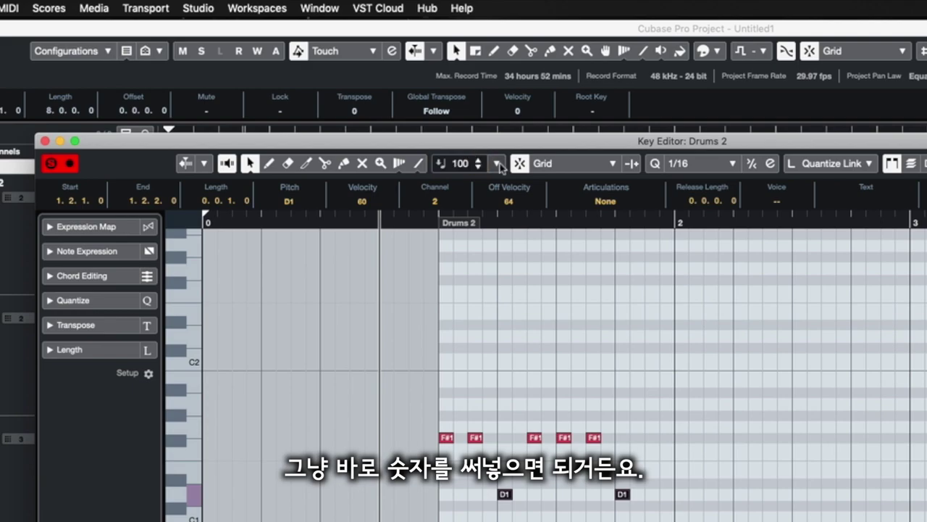
left_click(473, 150)
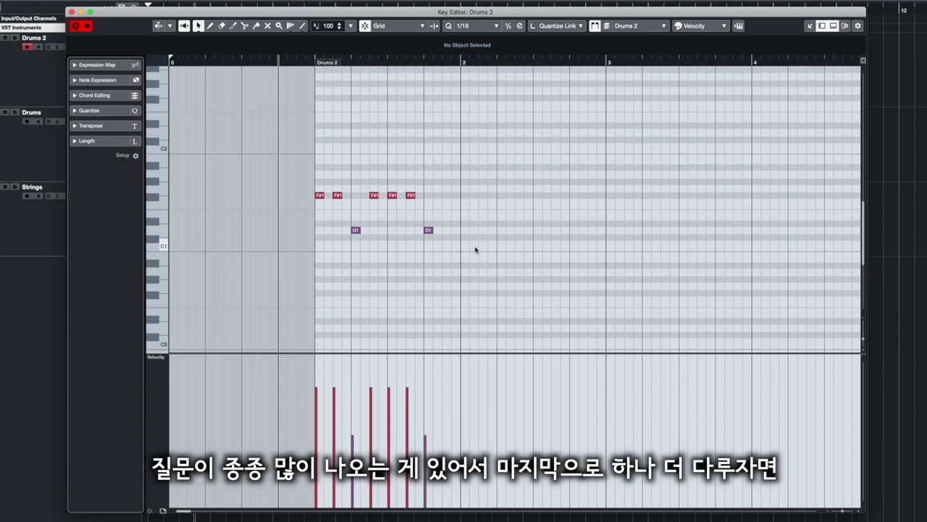
Step: Select the F#1 notes and the D1 notes in turn to compare their velocity colours
left_click_drag(459, 246, 284, 168)
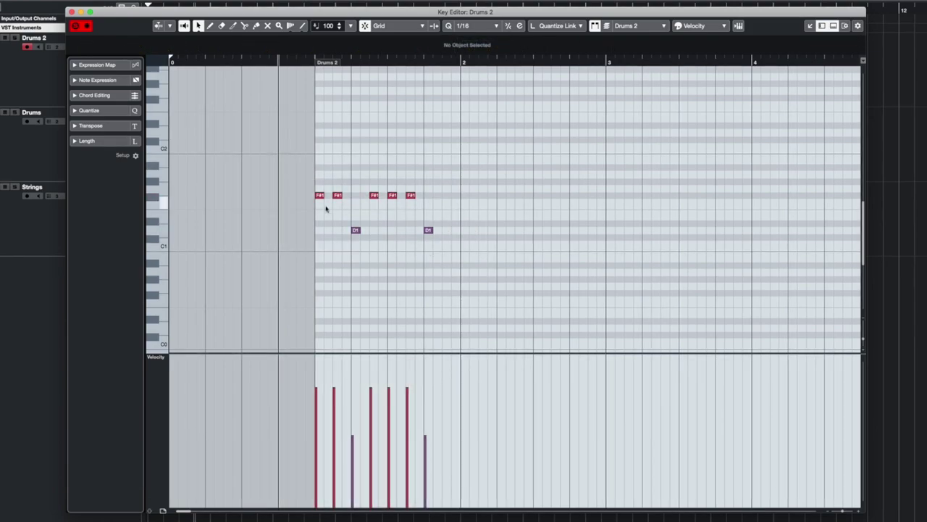
left_click_drag(425, 208, 288, 175)
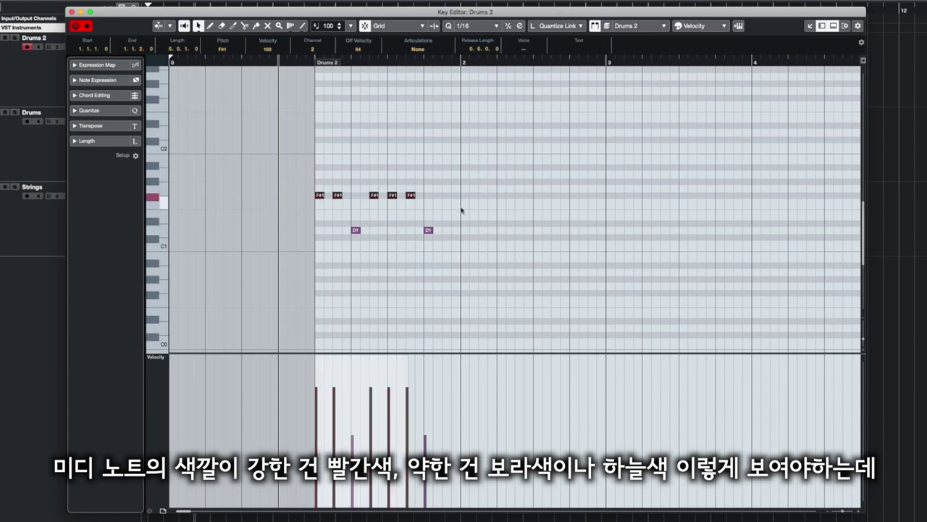
left_click_drag(453, 219, 284, 261)
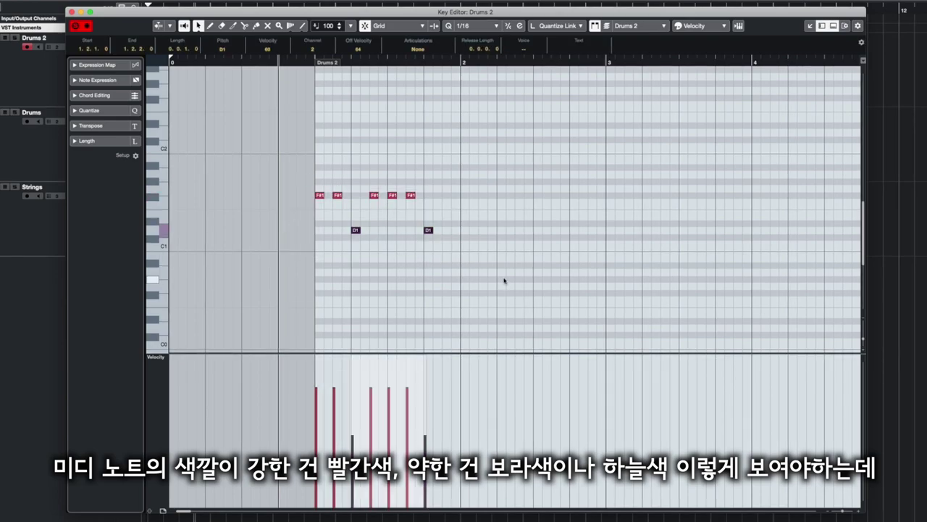
left_click(463, 272)
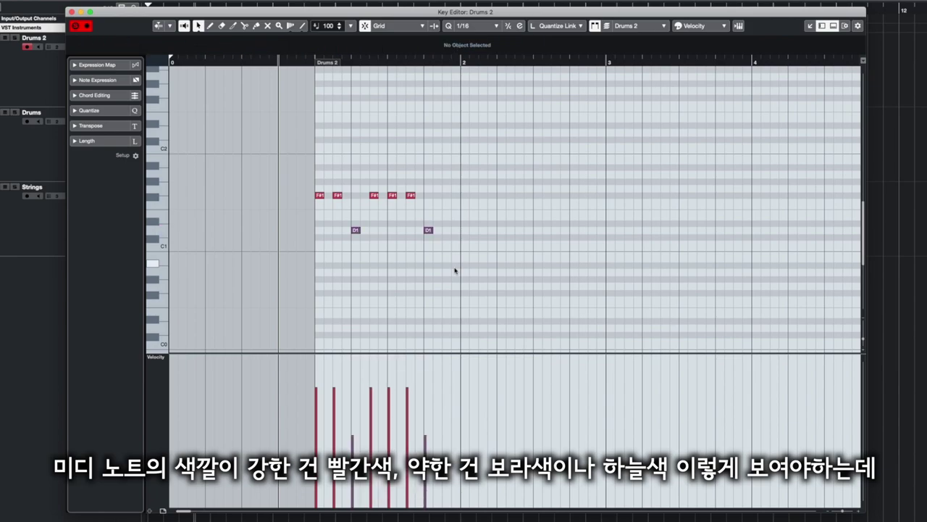
left_click_drag(479, 267, 321, 175)
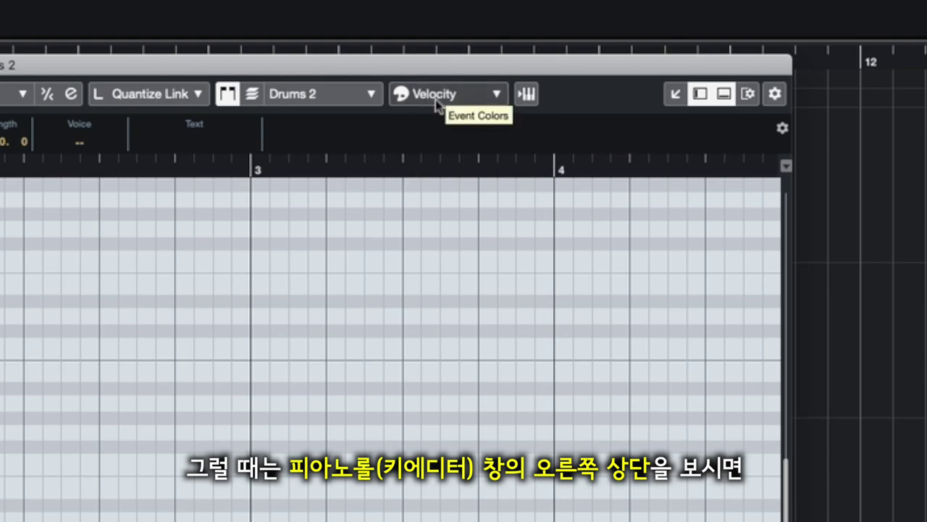
Step: Switch the Event Colors scheme to Pitch and back to Velocity
left_click(435, 101)
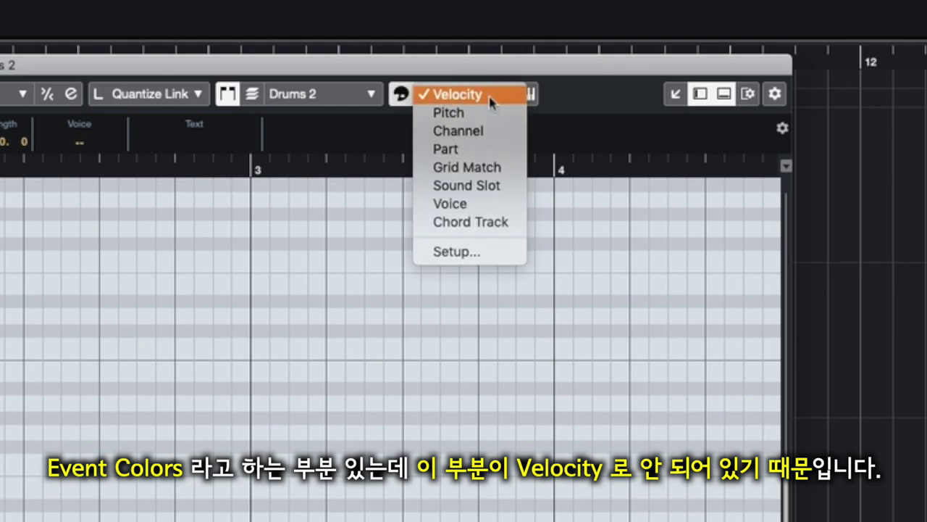
left_click(456, 114)
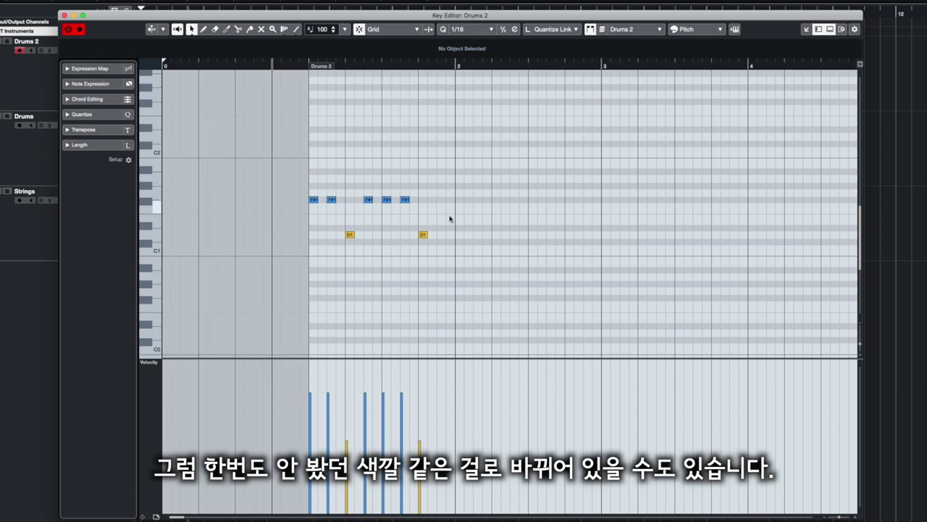
left_click(692, 31)
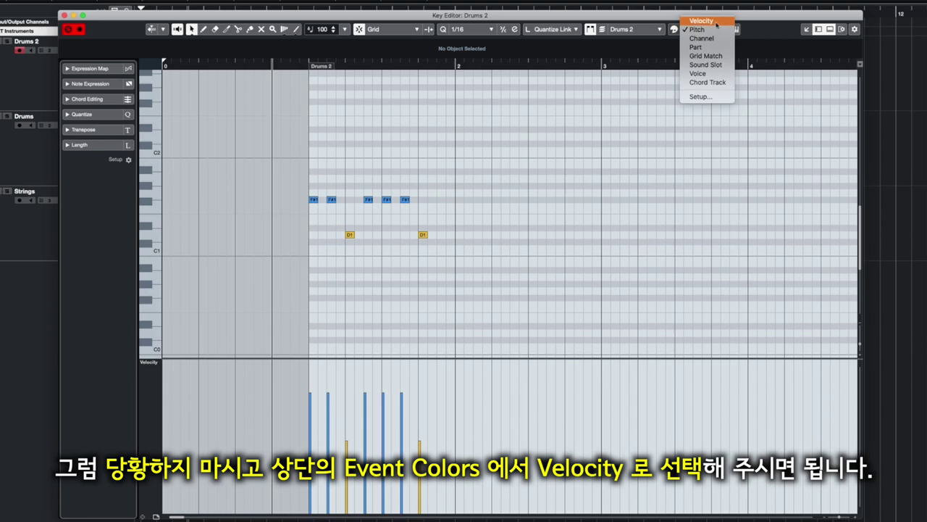
left_click(716, 24)
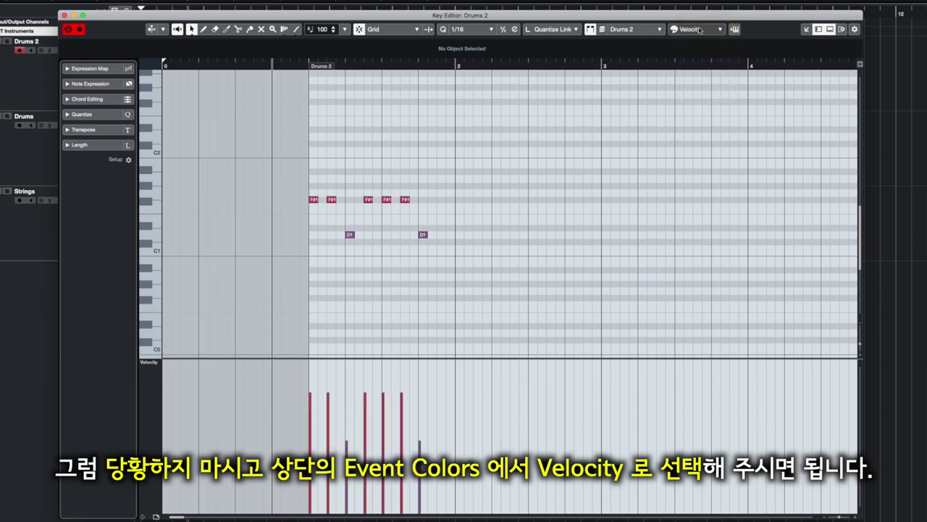